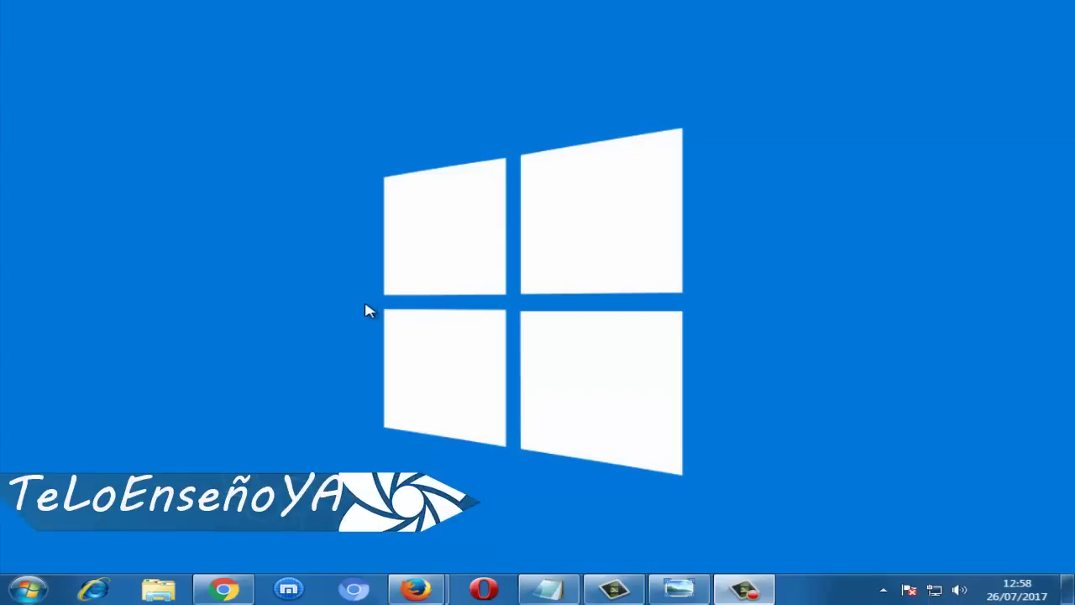
right_click(193, 212)
left_click(228, 248)
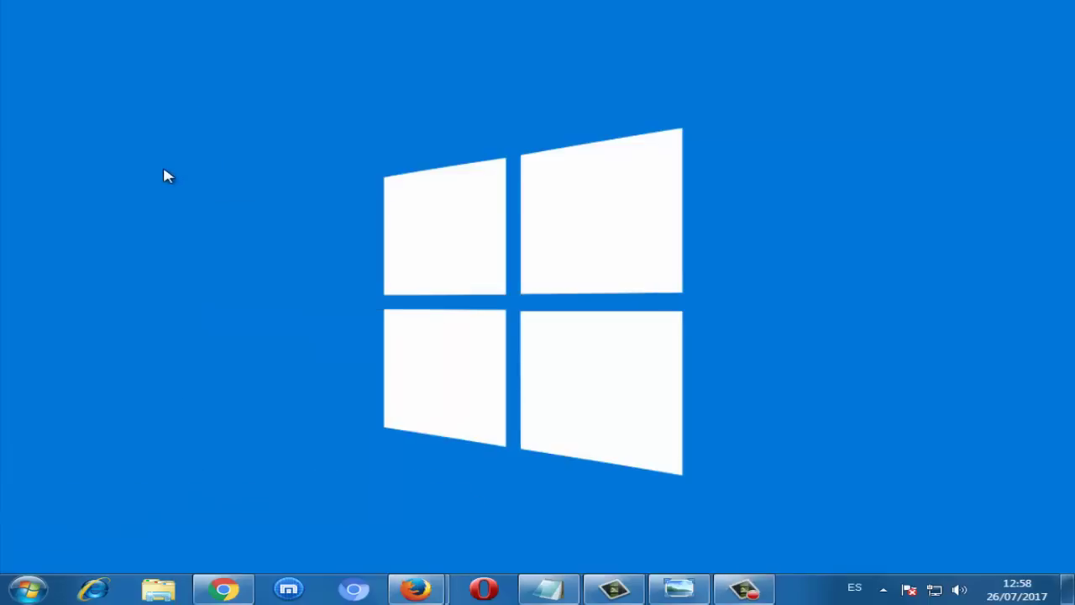
right_click(164, 171)
left_click(231, 215)
right_click(137, 168)
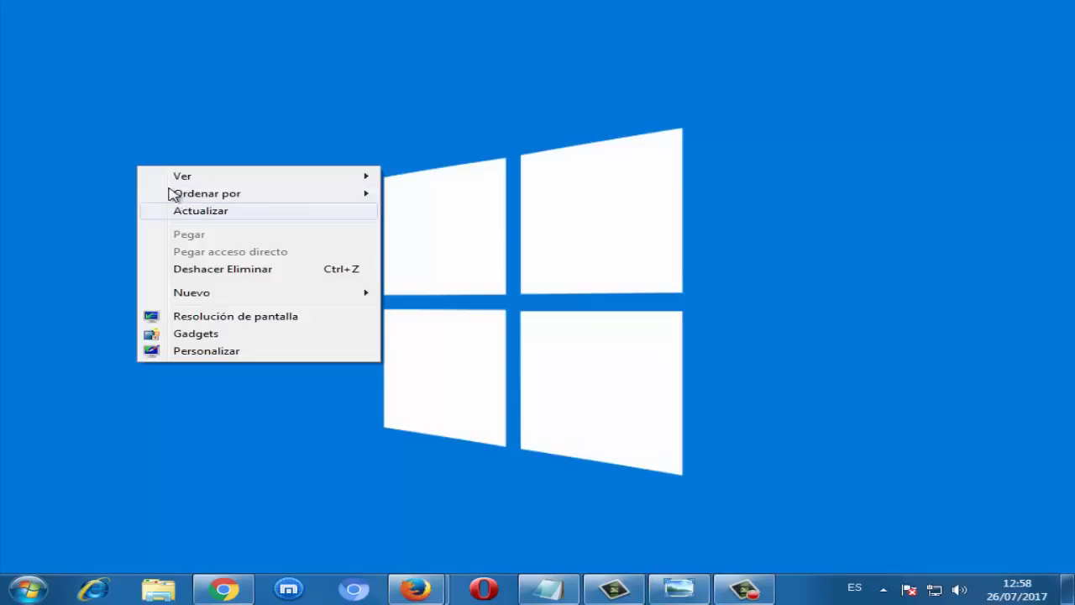
left_click(172, 211)
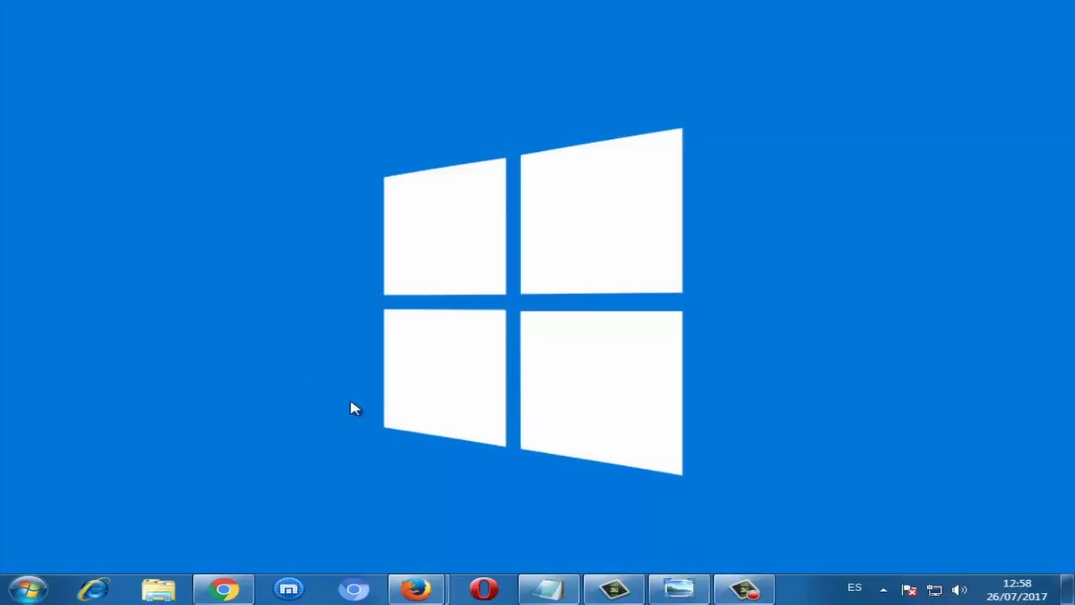
right_click(179, 207)
left_click(255, 254)
right_click(192, 125)
left_click(277, 166)
right_click(215, 74)
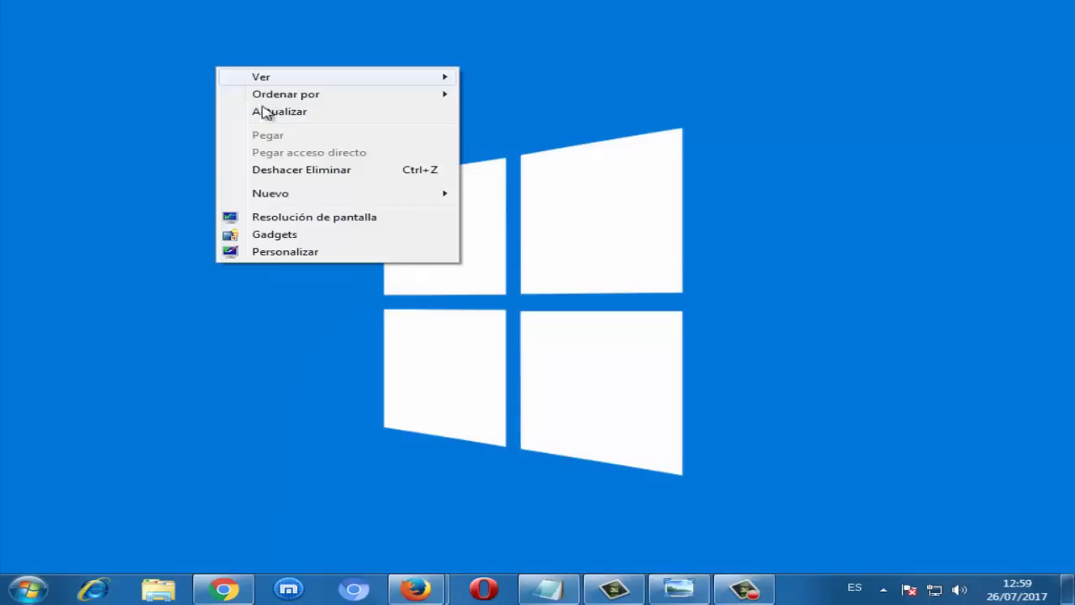
left_click(281, 120)
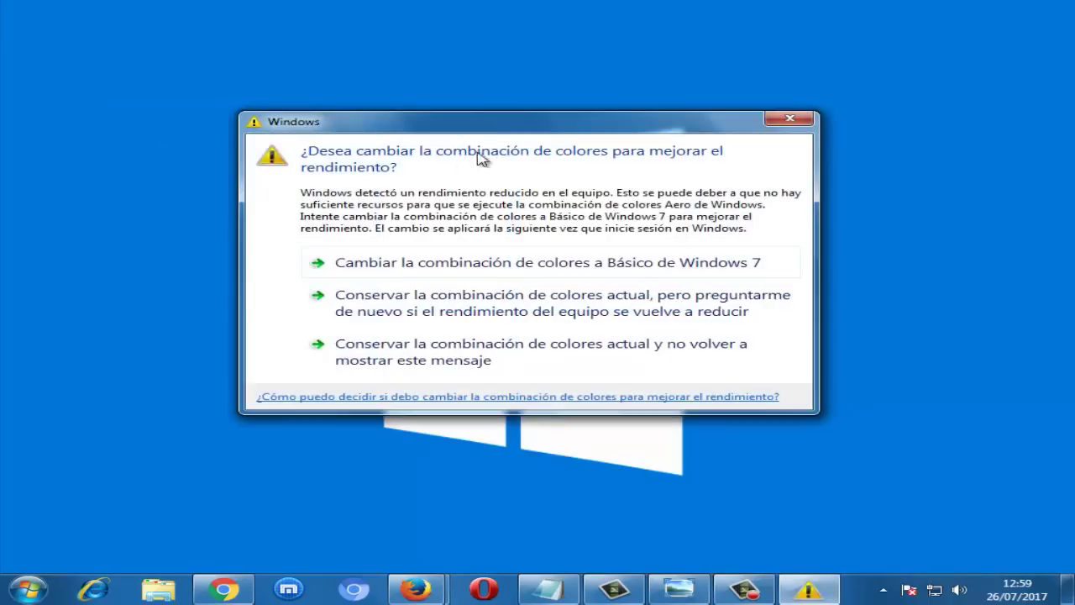
- Dismiss the colour scheme prompt and open the time zone settings from the system clock's date and time configuration
left_click(774, 124)
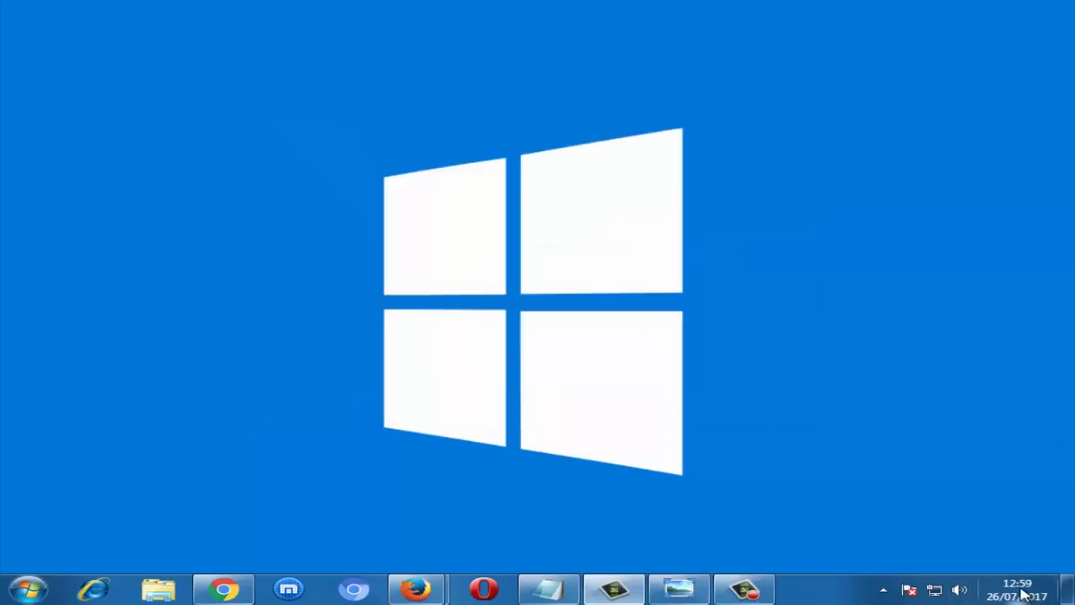
mouse_move(1016, 596)
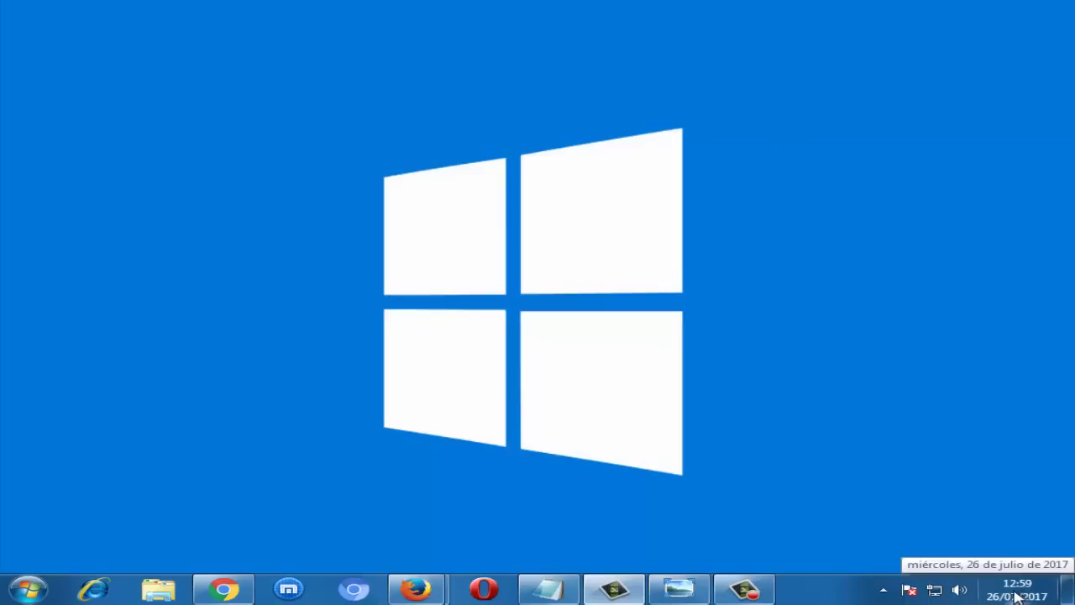
right_click(1017, 596)
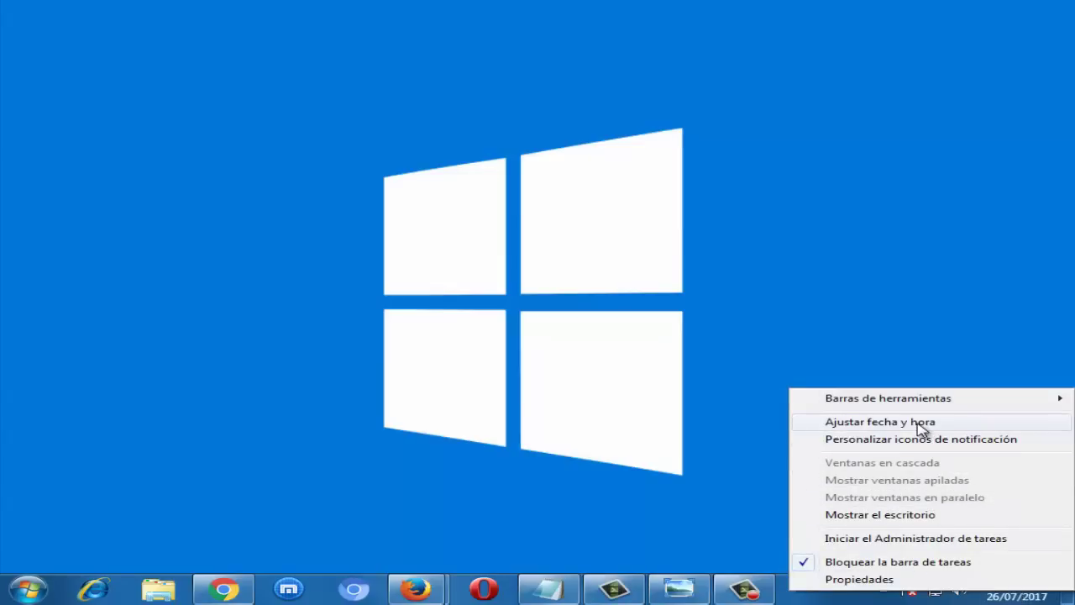
left_click(922, 421)
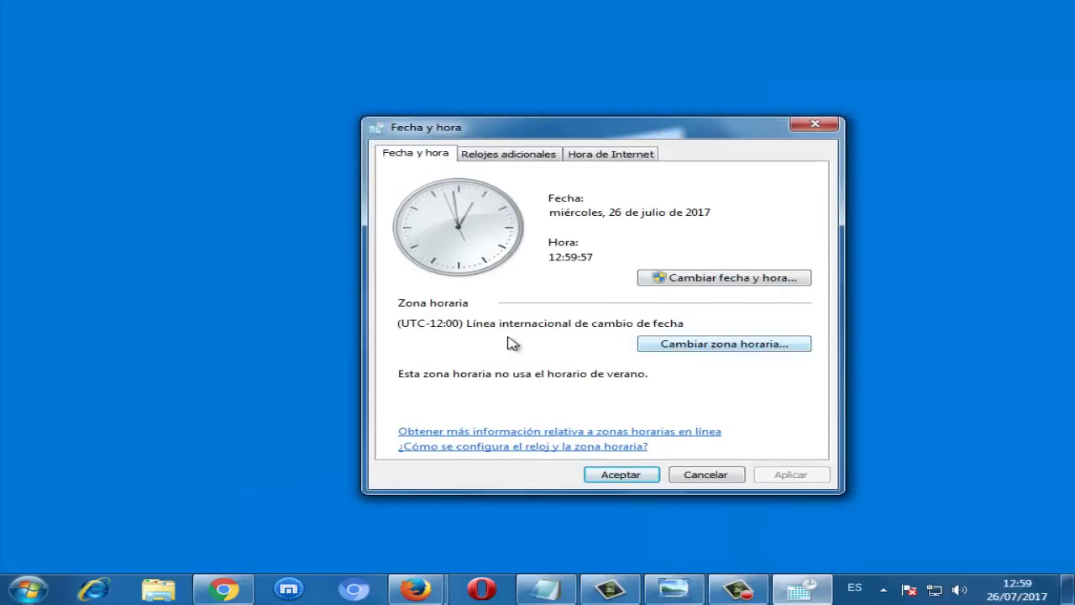
left_click(724, 352)
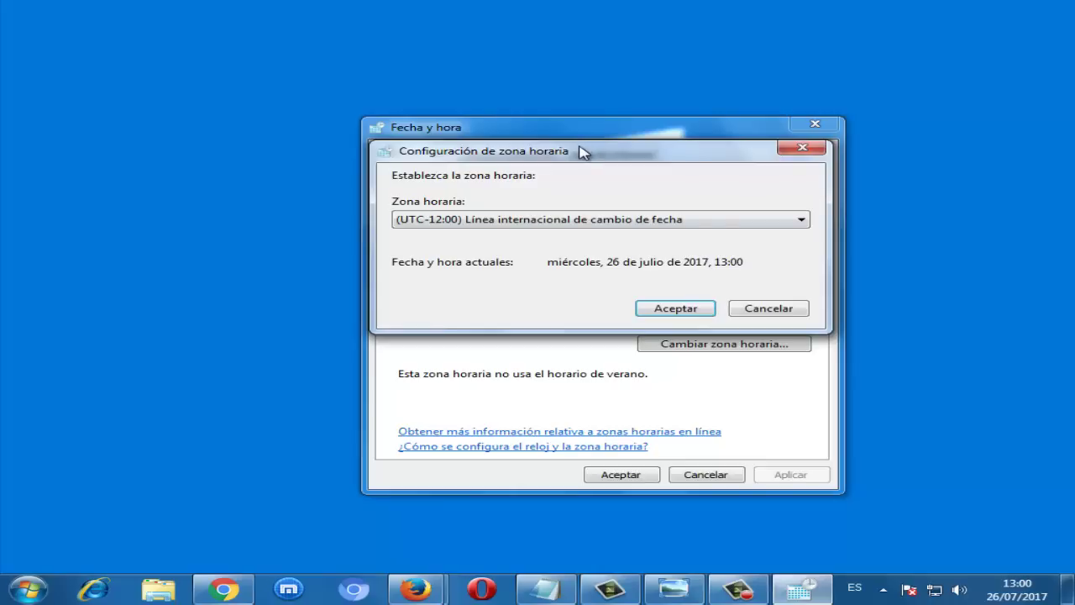
left_click_drag(587, 157, 592, 182)
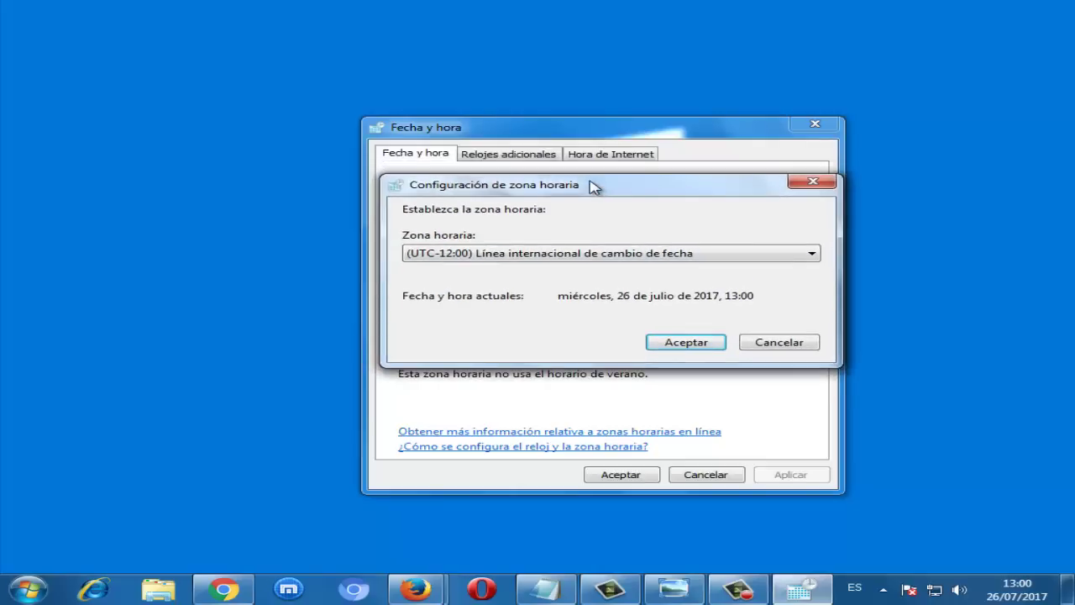
- Look through the full list of available time zones, from UTC-12:00 to UTC+13:00, without choosing one
left_click(611, 255)
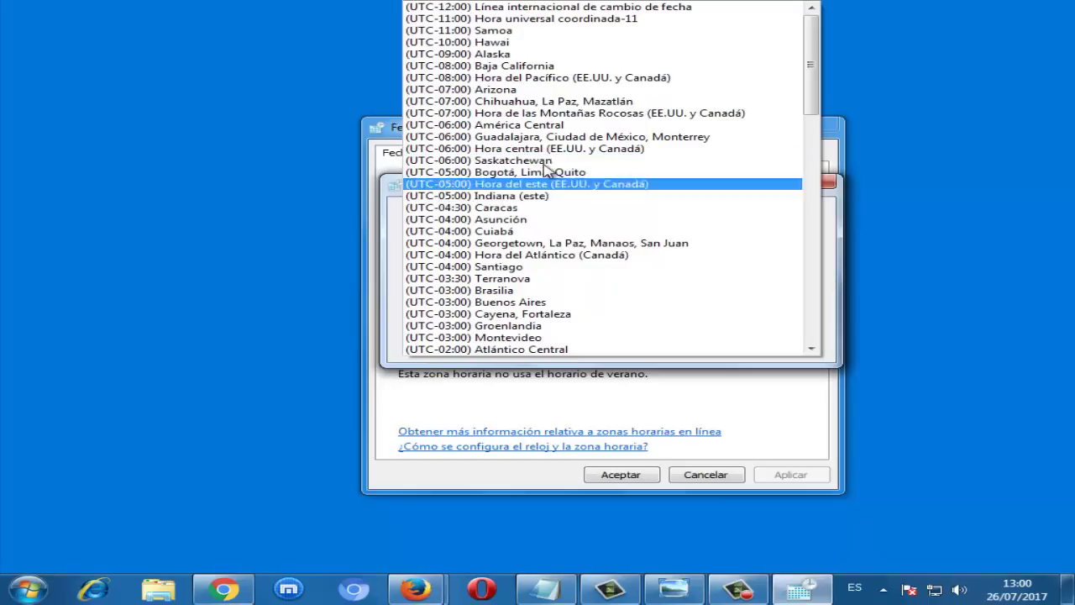
scroll(588, 227, "down", 20)
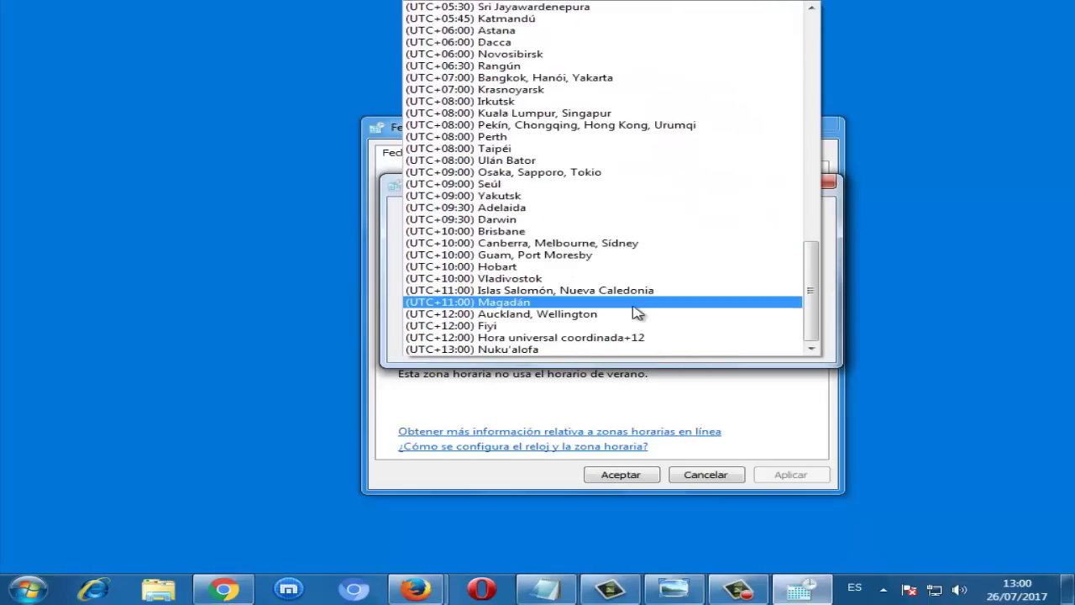
scroll(636, 306, "up", 20)
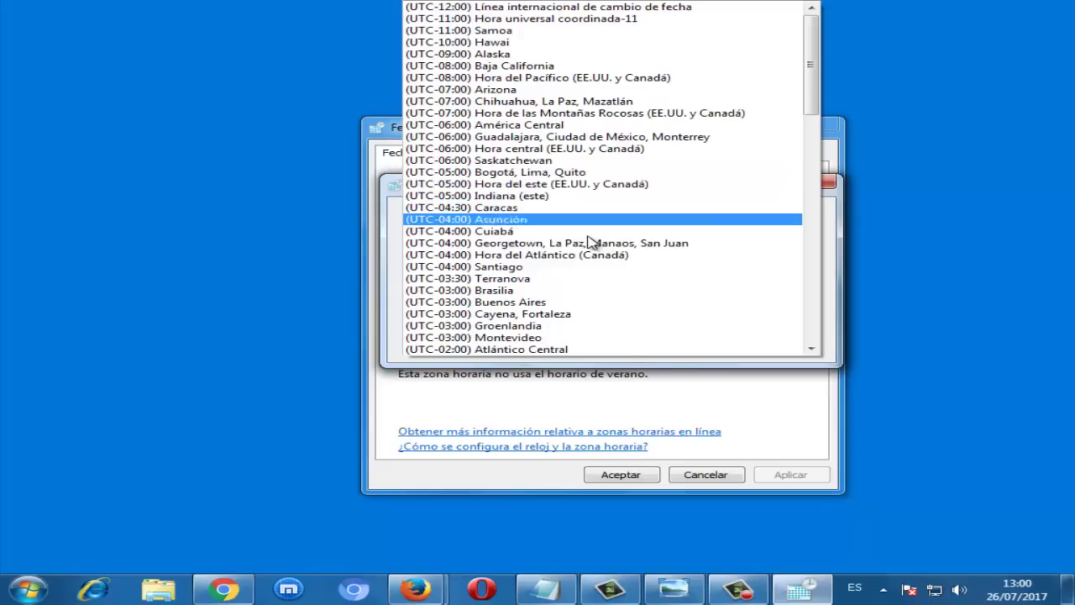
scroll(588, 244, "down", 10)
scroll(588, 258, "down", 12)
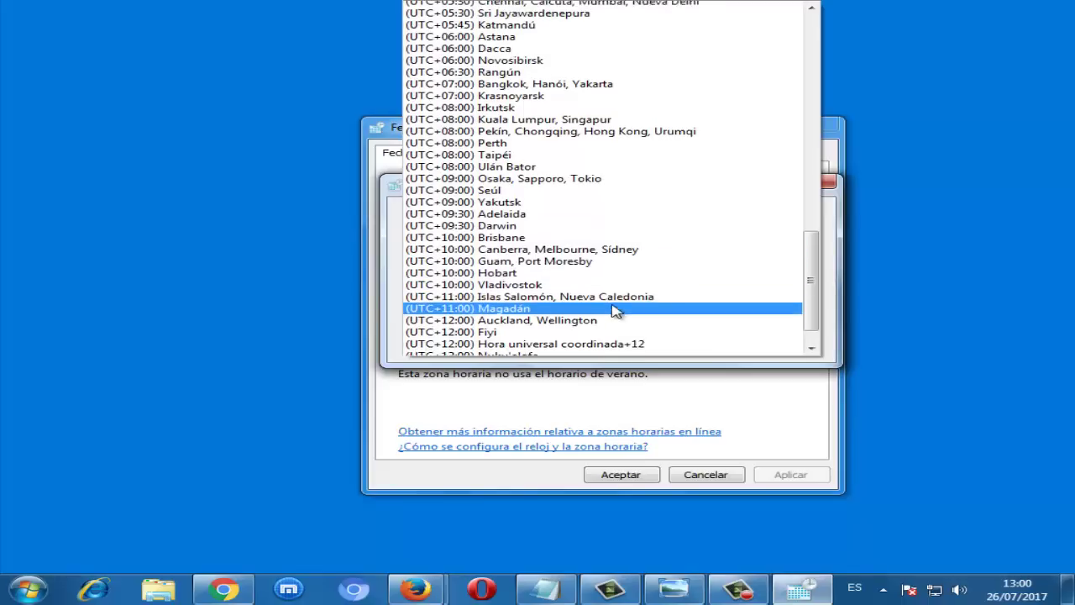
scroll(613, 269, "up", 10)
scroll(614, 252, "up", 2)
left_click(705, 396)
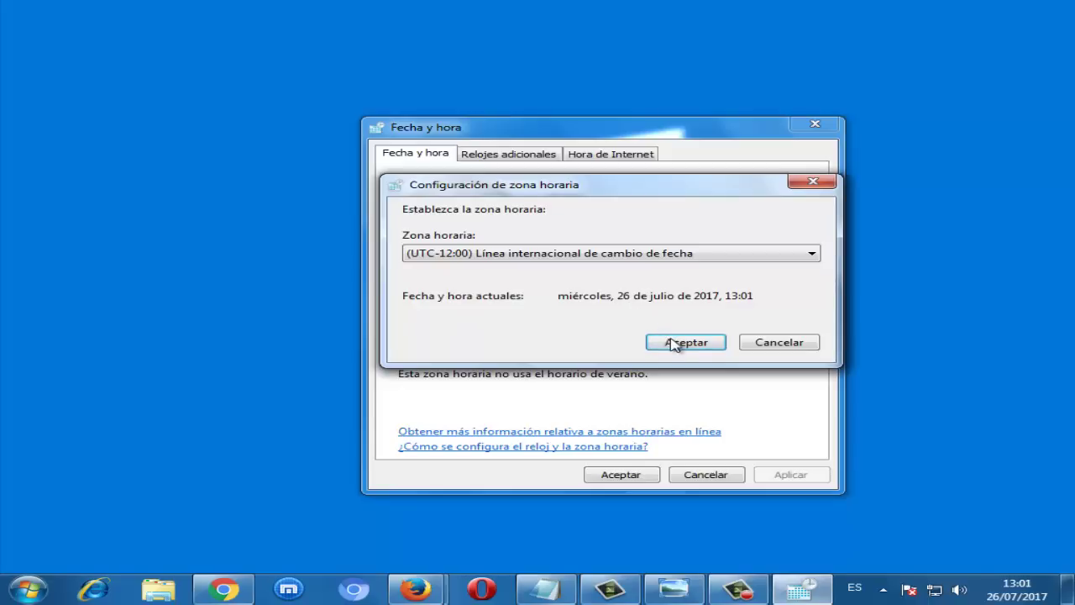
- Set the system time zone to (UTC-04:30) Caracas
left_click(624, 257)
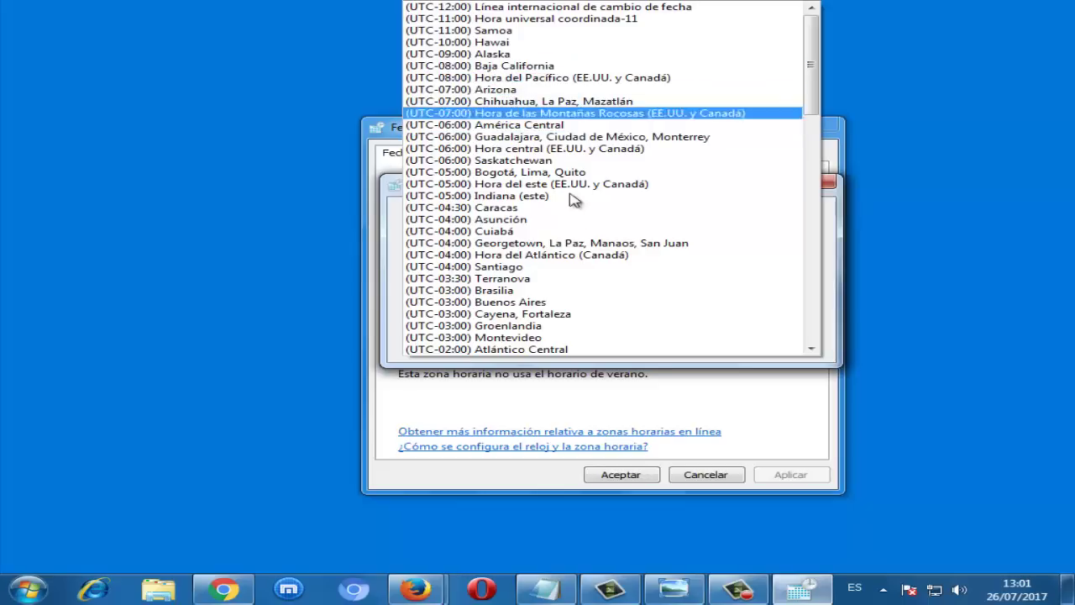
left_click(529, 209)
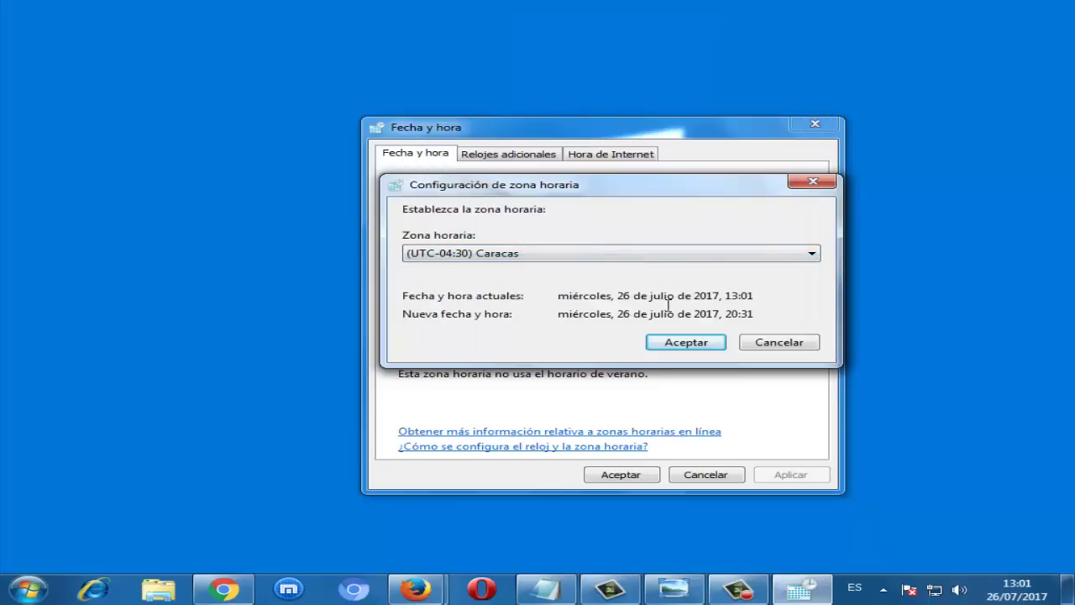
left_click(691, 345)
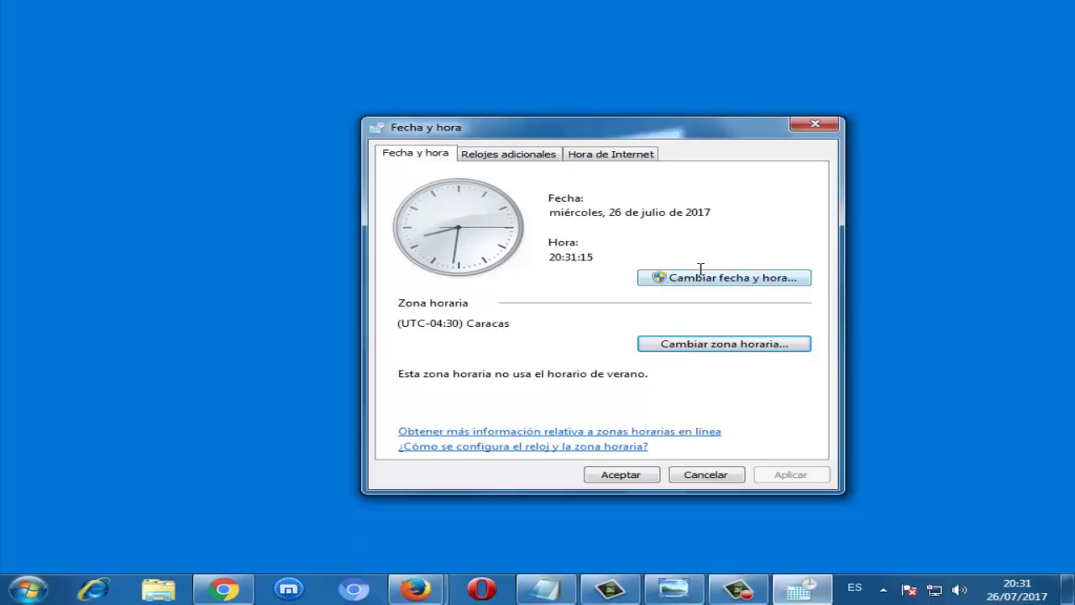
- Request an immediate Internet time update from time.windows.com with synchronization enabled, and accept the date and time settings
left_click(523, 159)
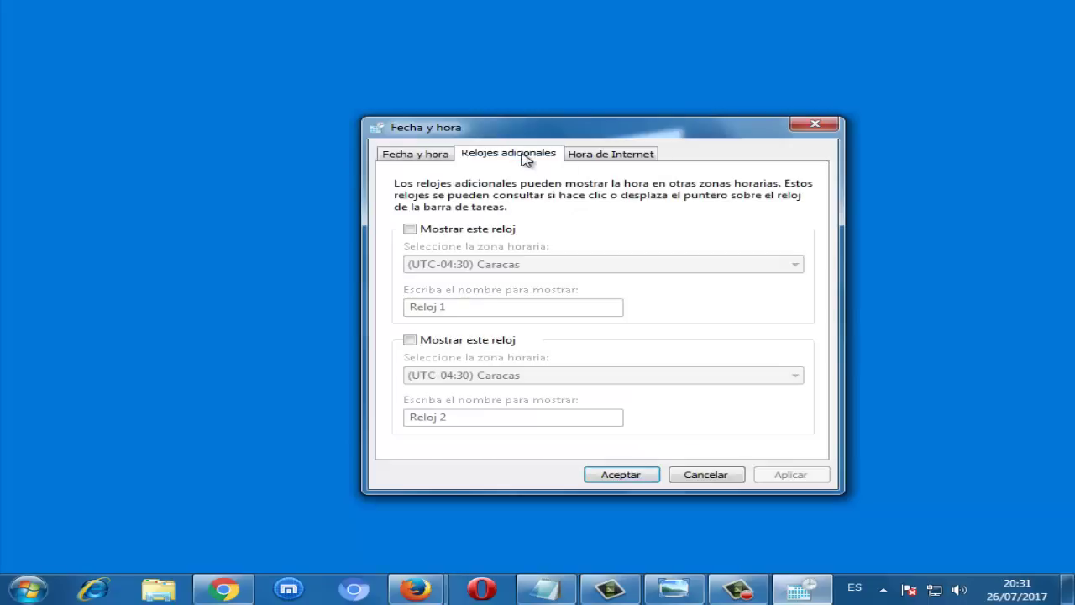
left_click(596, 162)
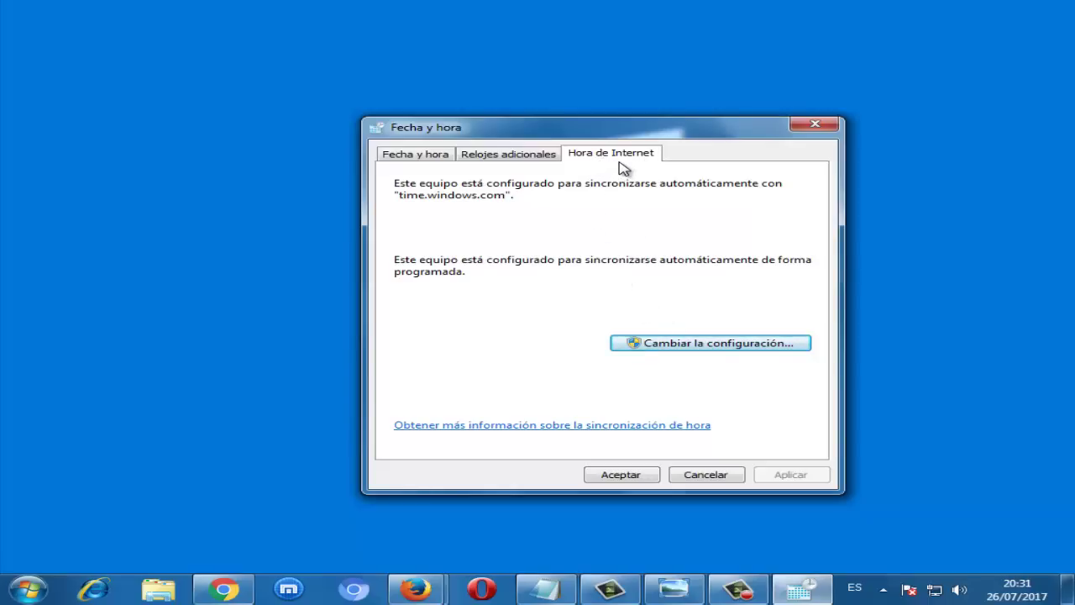
left_click(685, 352)
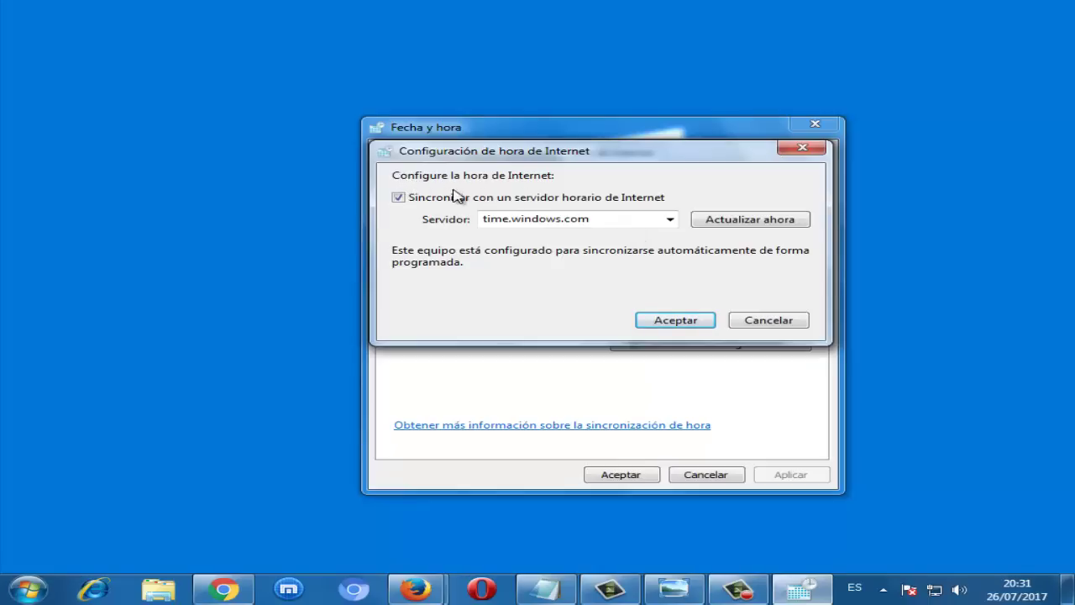
left_click(399, 198)
left_click(399, 198)
left_click(670, 220)
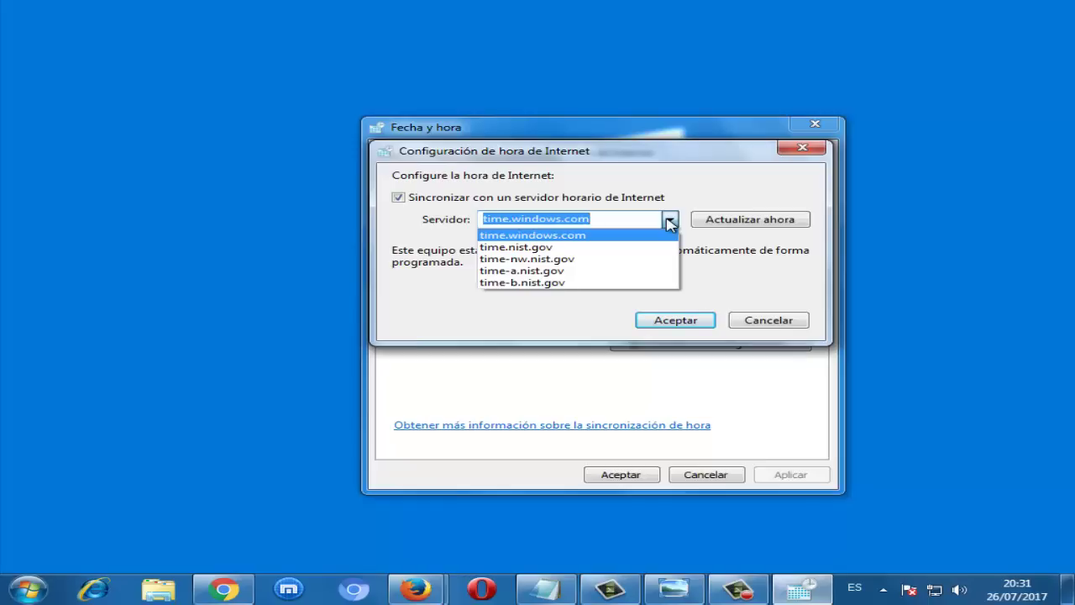
left_click(669, 220)
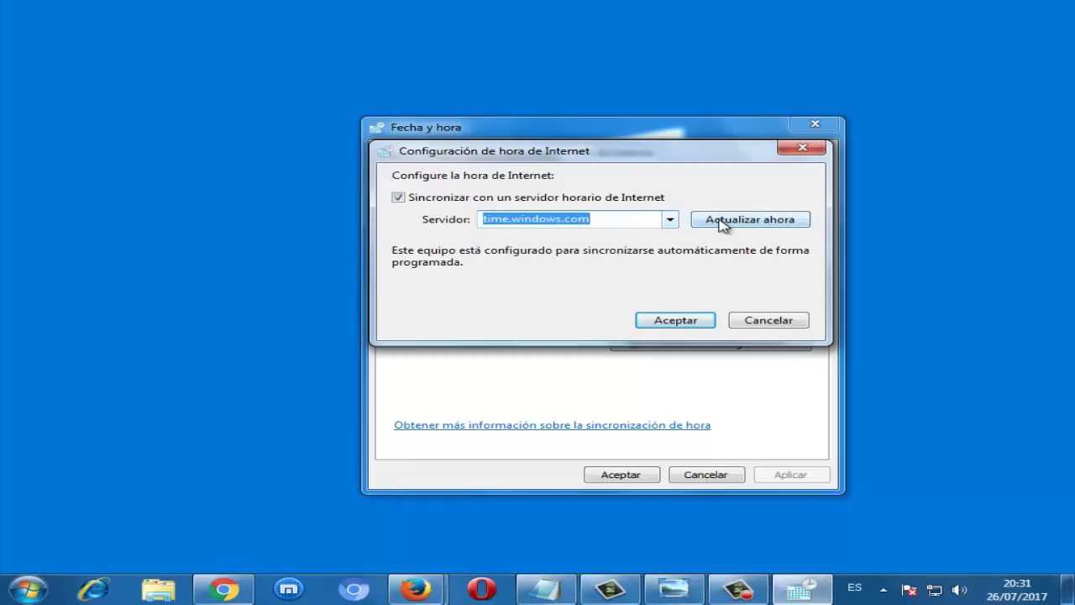
left_click(720, 223)
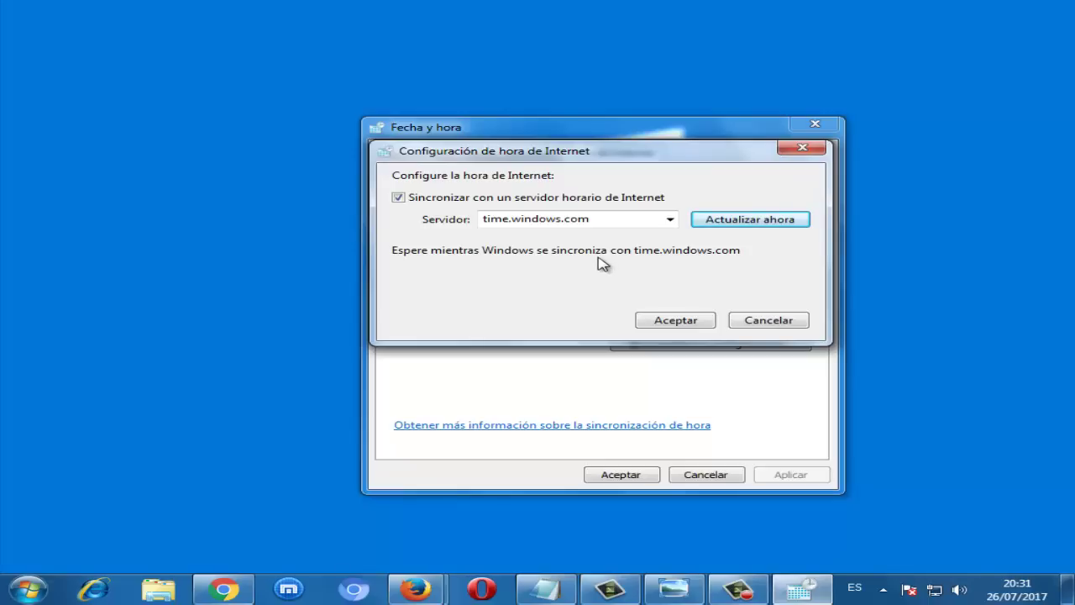
left_click(679, 320)
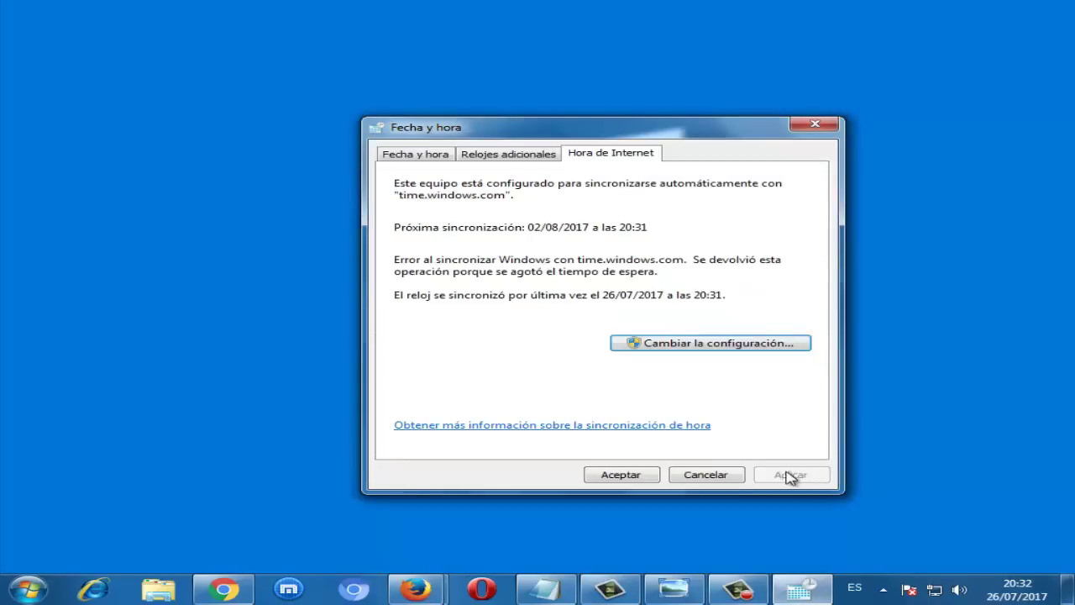
left_click(622, 475)
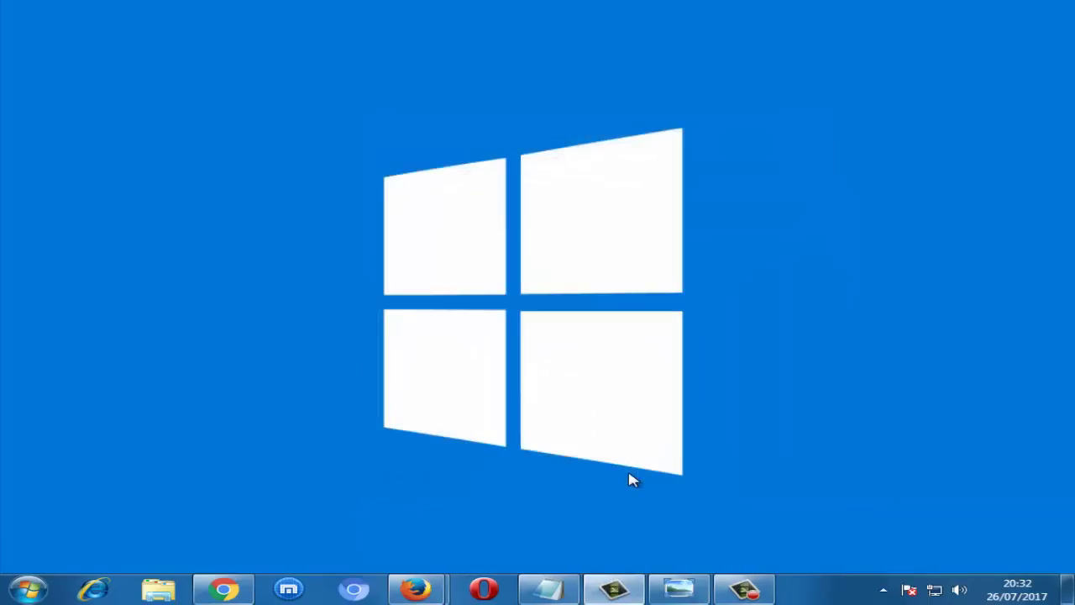
right_click(271, 172)
left_click(332, 215)
right_click(171, 145)
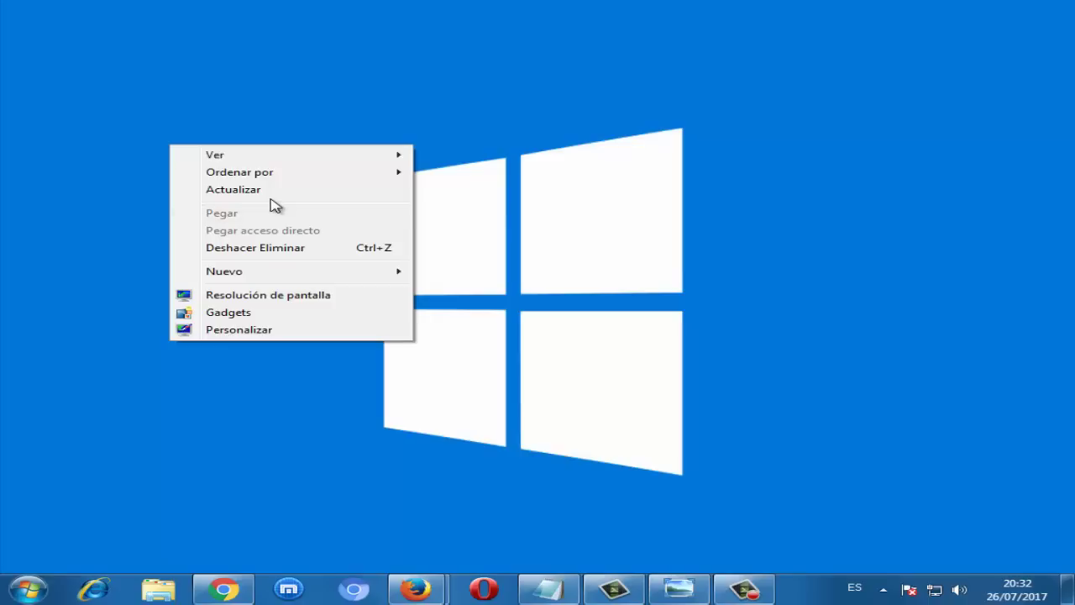
left_click(260, 191)
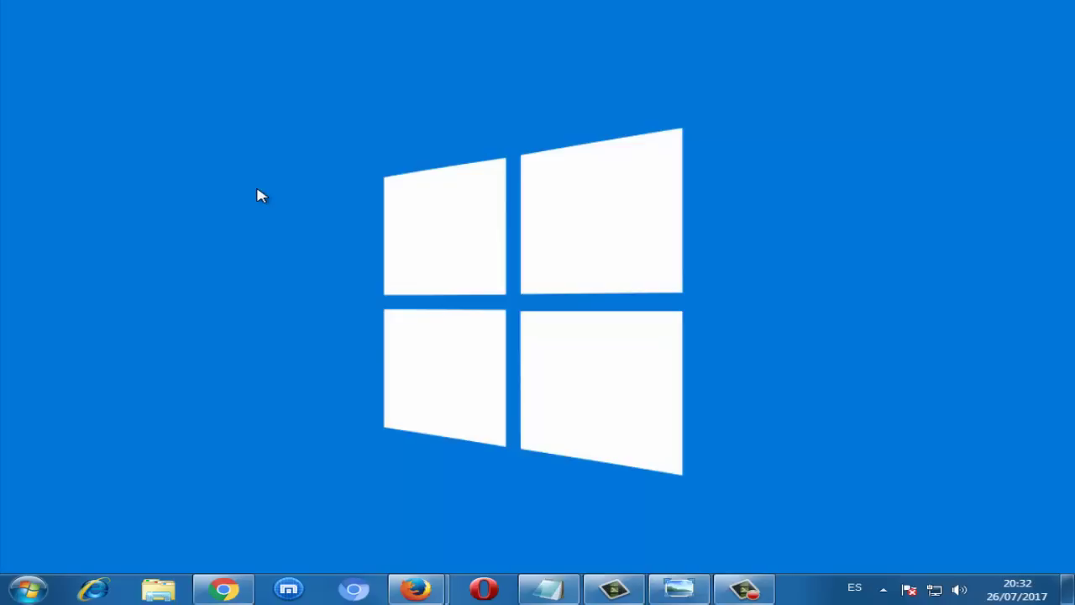
right_click(194, 192)
left_click(249, 238)
right_click(179, 149)
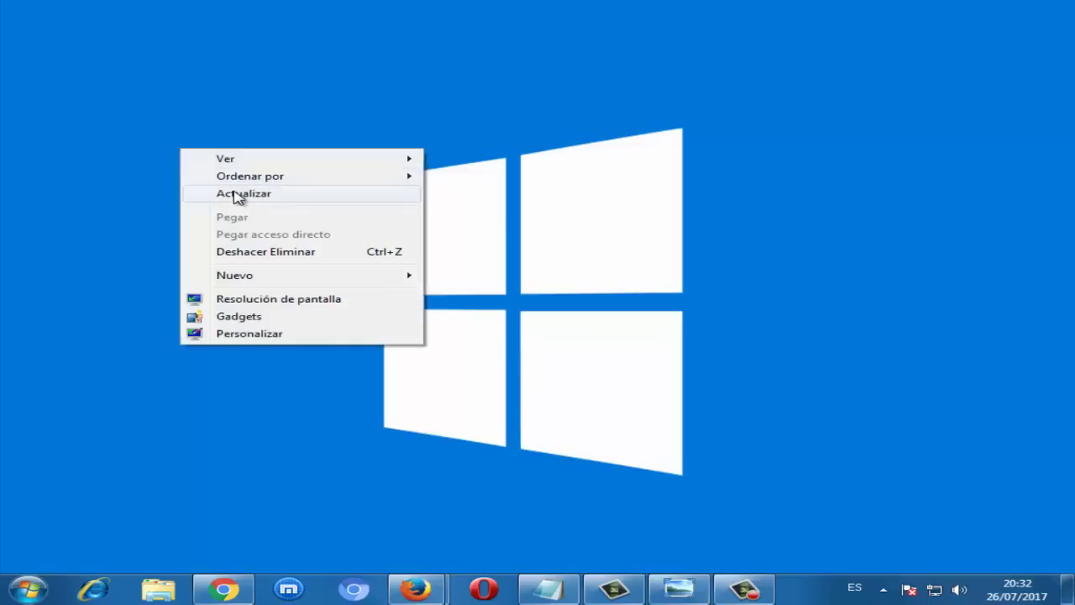
left_click(212, 190)
right_click(145, 105)
left_click(212, 152)
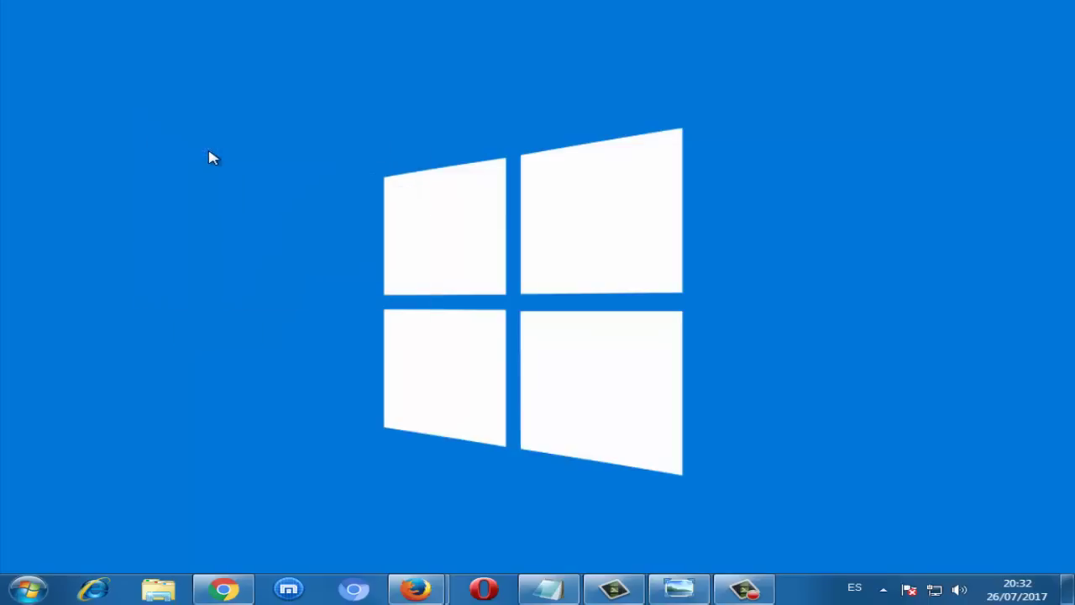
left_click(13, 600)
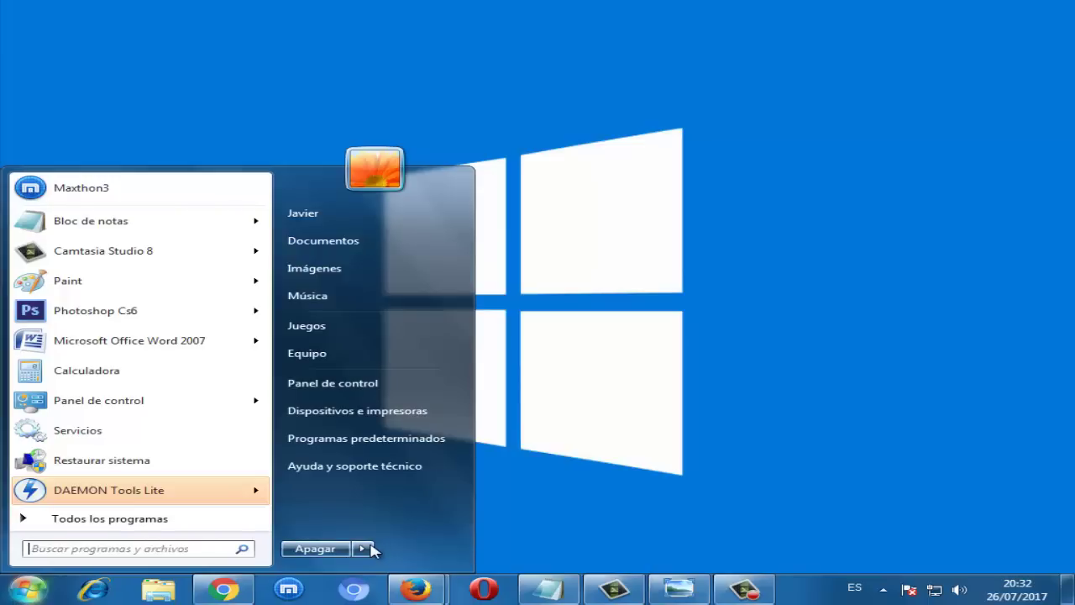
left_click(804, 182)
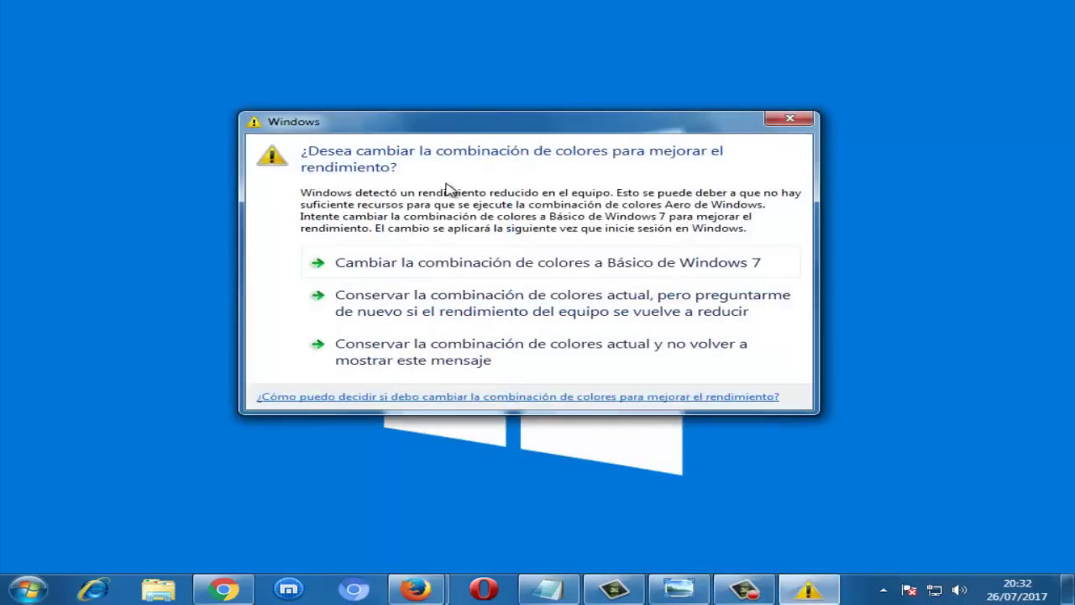
- Dismiss the colour scheme prompt and switch to Windows Photo Viewer to examine the BIOS images for the time and date settings
key("Escape")
right_click(401, 103)
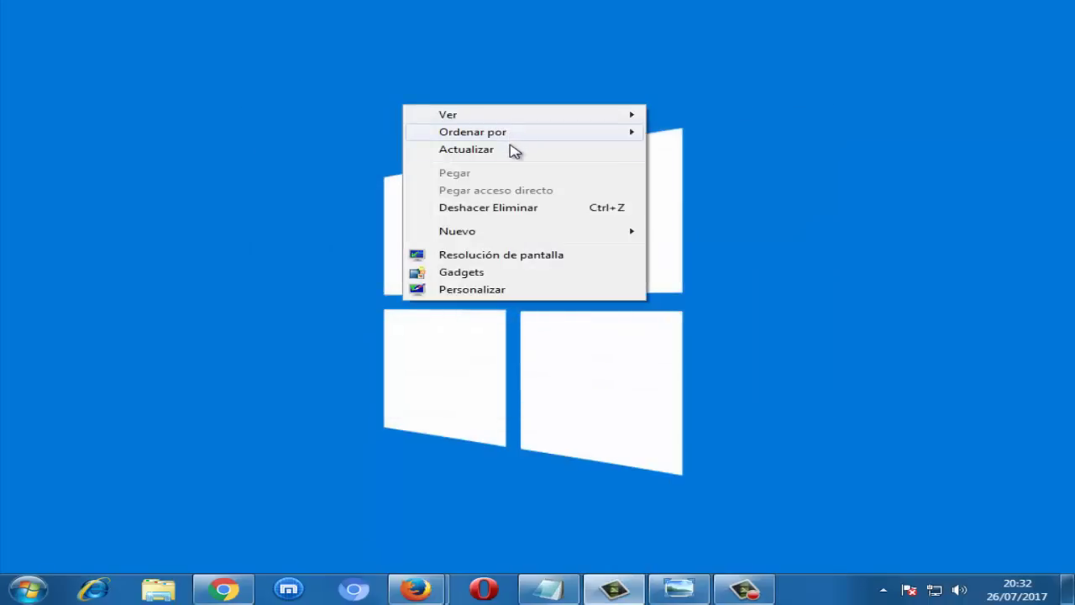
left_click(511, 149)
left_click(678, 588)
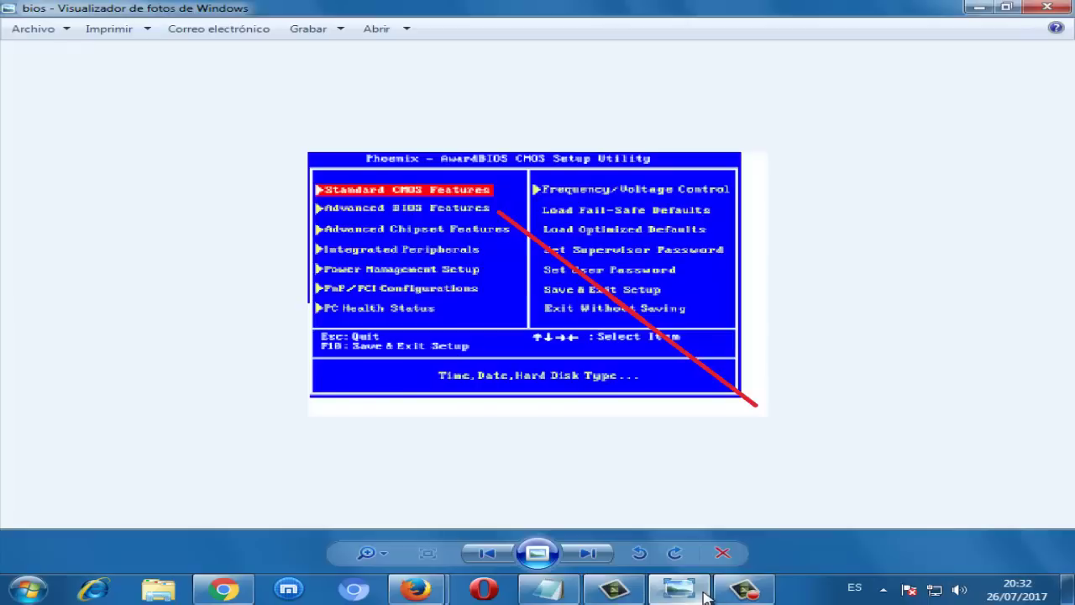
left_click(588, 552)
left_click(486, 553)
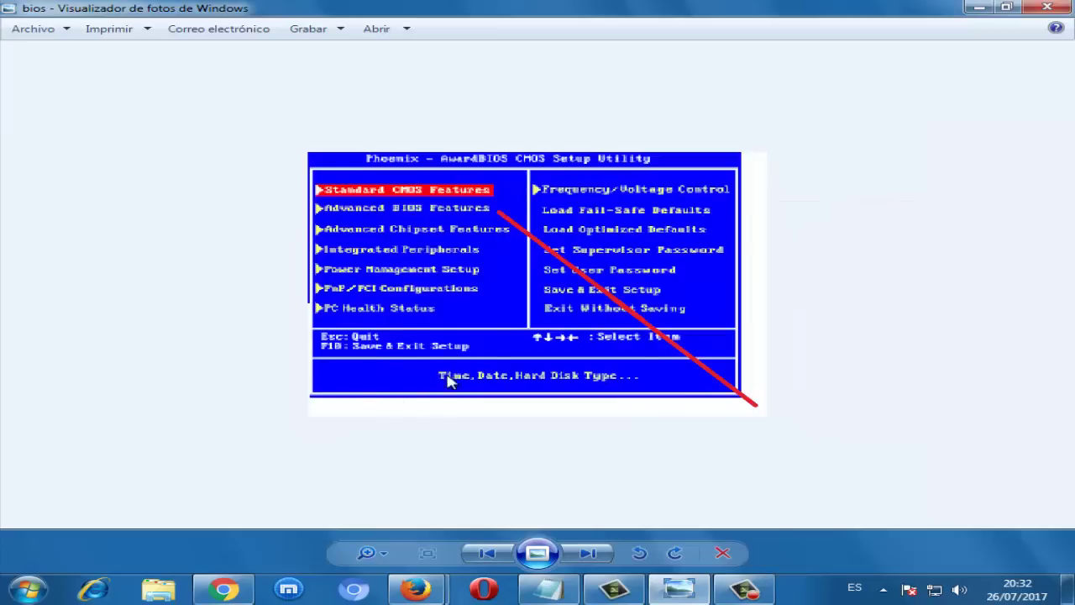
left_click(588, 553)
left_click(485, 555)
left_click(588, 552)
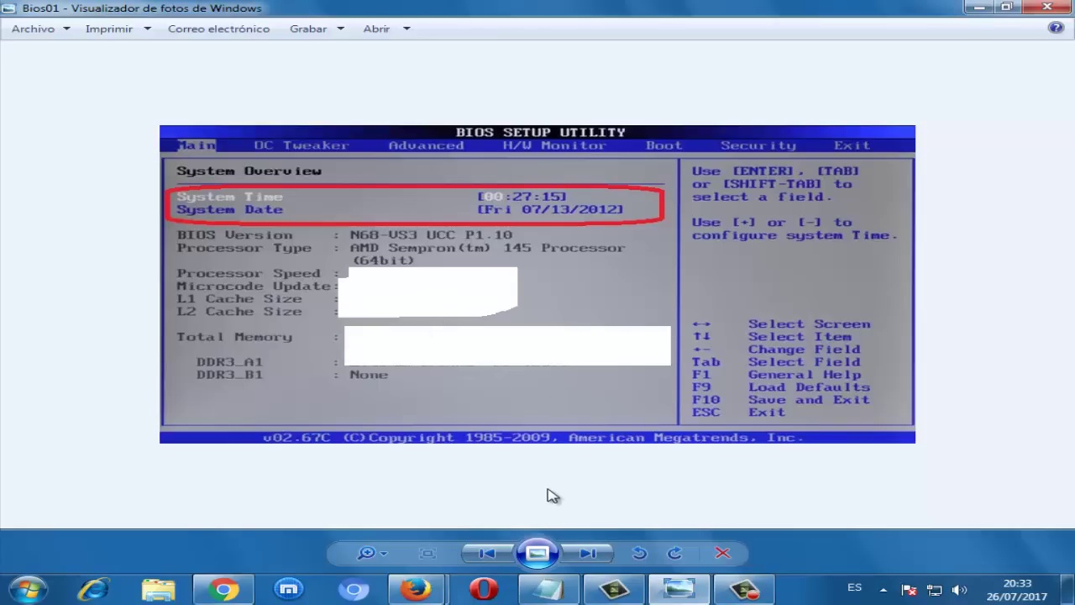
left_click(592, 552)
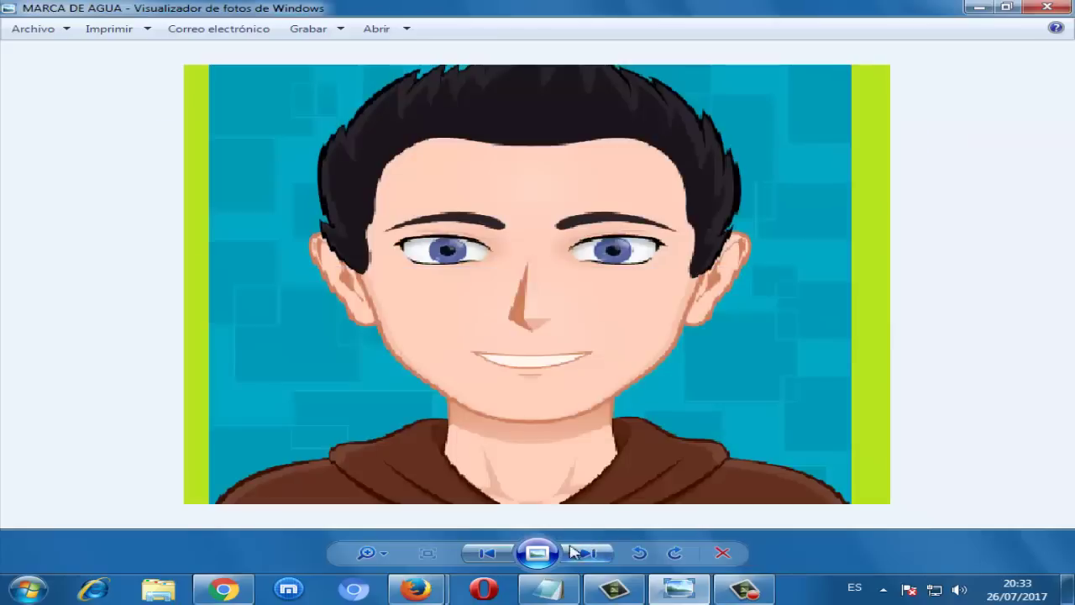
left_click(486, 552)
left_click(588, 552)
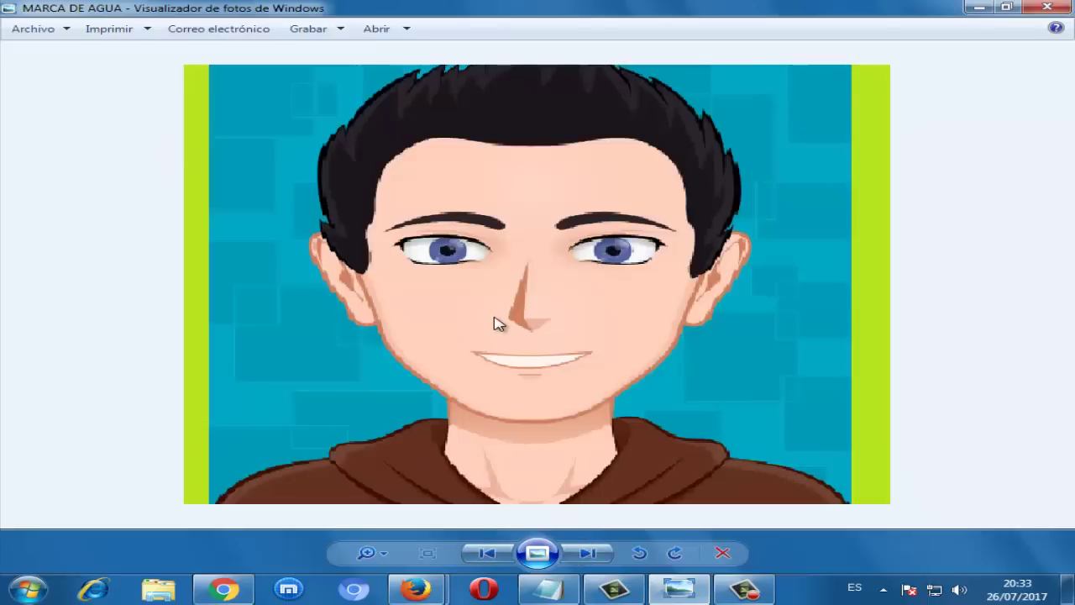